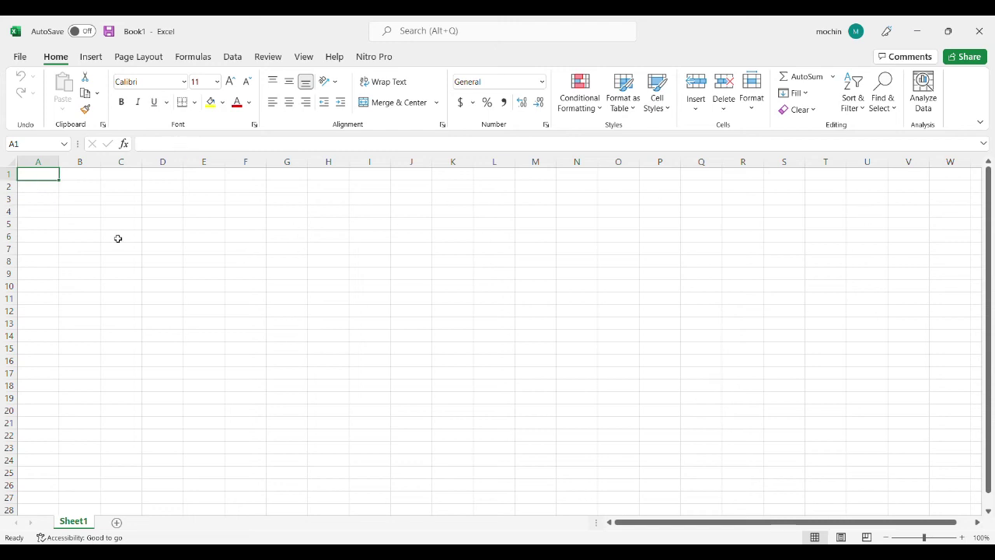
# Enter the heading "Jenis Kelamin" in A1 and widen column A to fit it
pyautogui.write('Jenis')
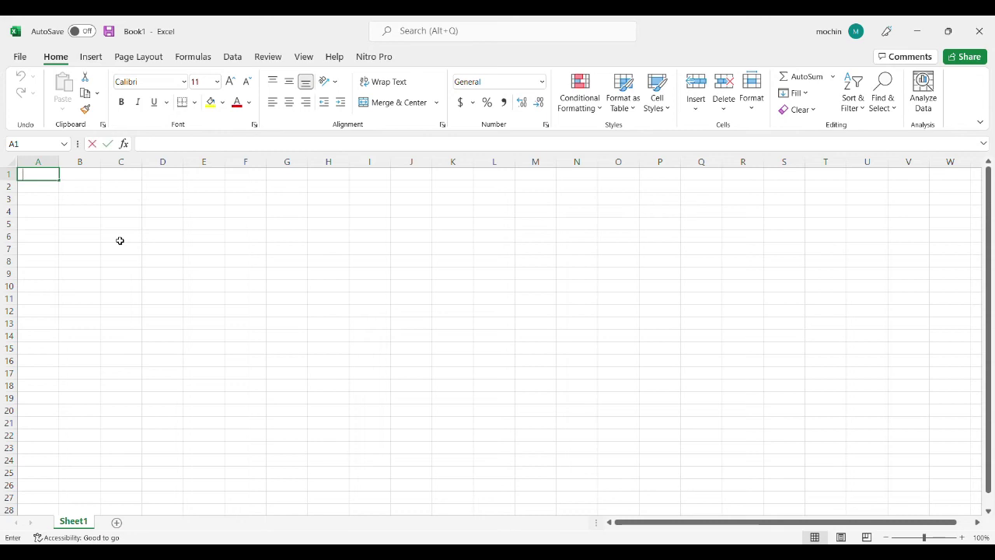
pyautogui.write(' Kelamin')
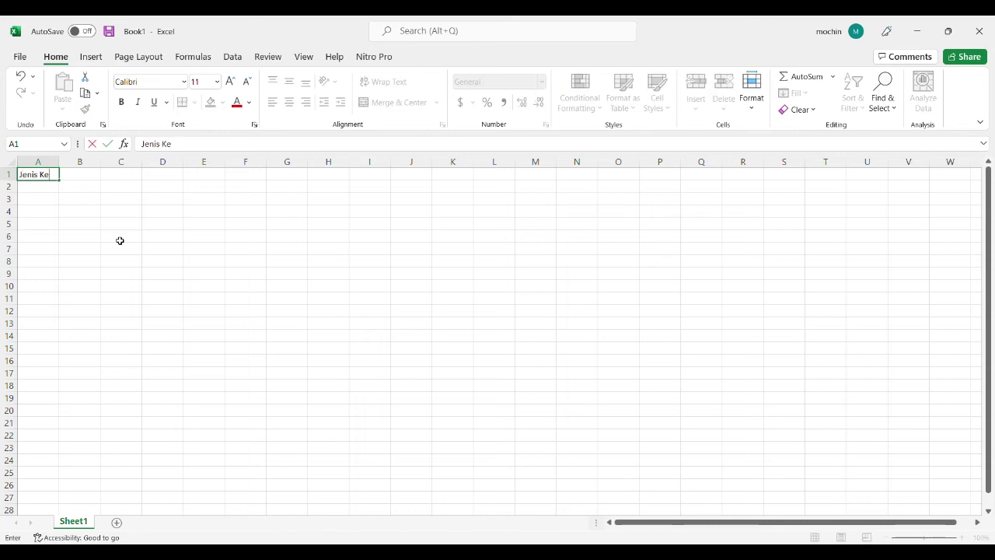
pyautogui.press('Return')
pyautogui.press('Return')
pyautogui.press('Return')
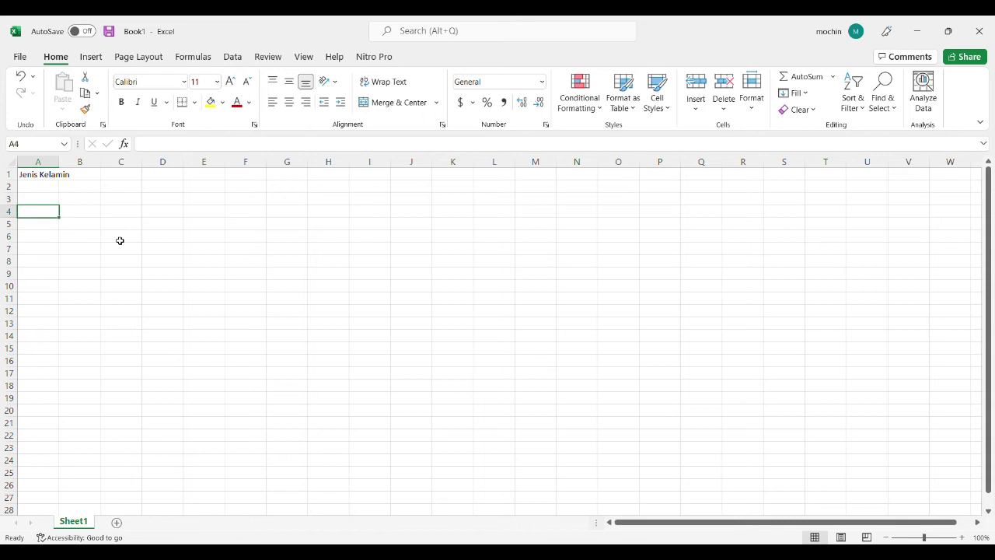
pyautogui.moveTo(60, 162); pyautogui.dragTo(84, 174)
# List the options Laki-Laki and Perempuan in A2 and A3 under the Jenis Kelamin heading
pyautogui.click(73, 187)
pyautogui.write('Laki-Laki')
pyautogui.press('Return')
pyautogui.write('Perempuan')
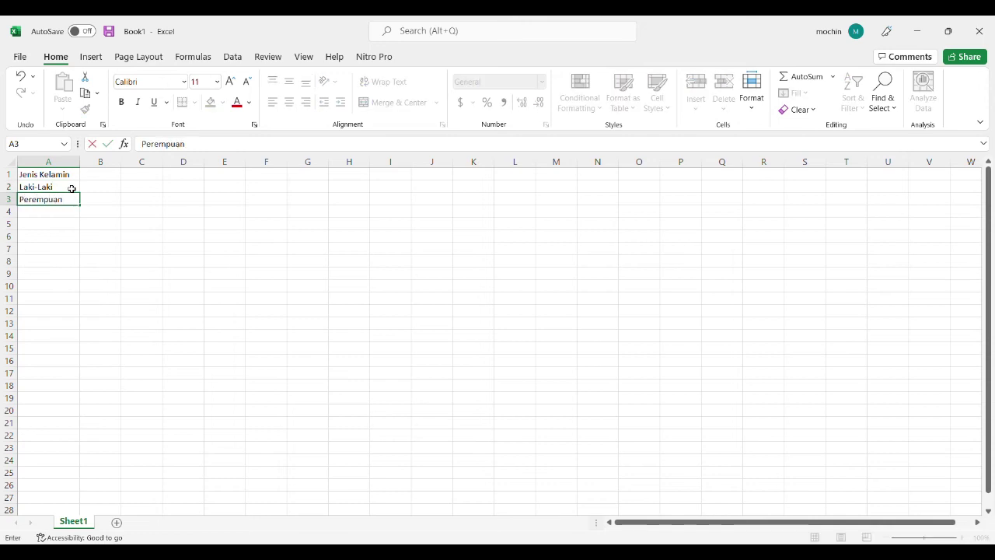
pyautogui.click(112, 191)
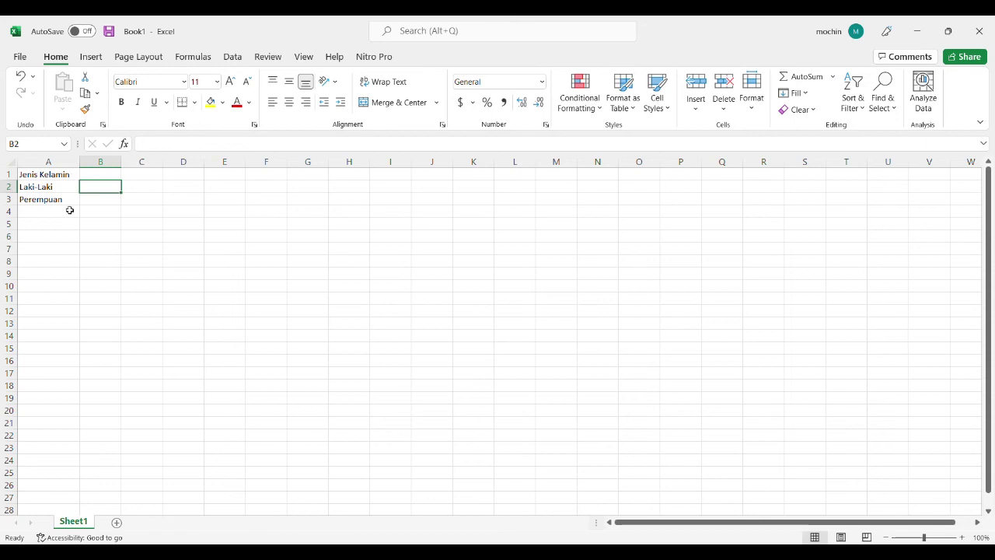
# Build a second list in A5:A7 with the heading "Kelas" and the options Pagi and Sore
pyautogui.click(54, 230)
pyautogui.write('Kelas')
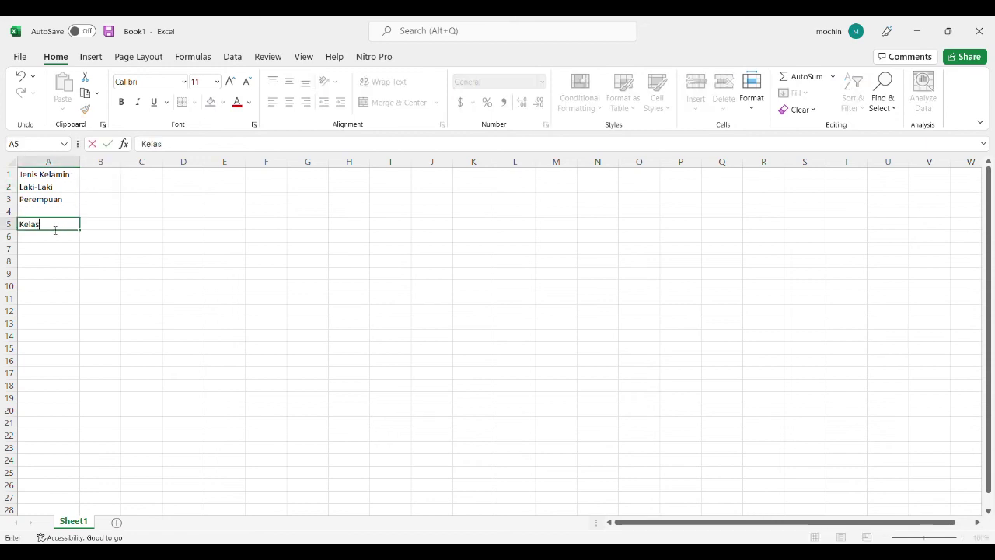
pyautogui.press('Return')
pyautogui.write('Pagi')
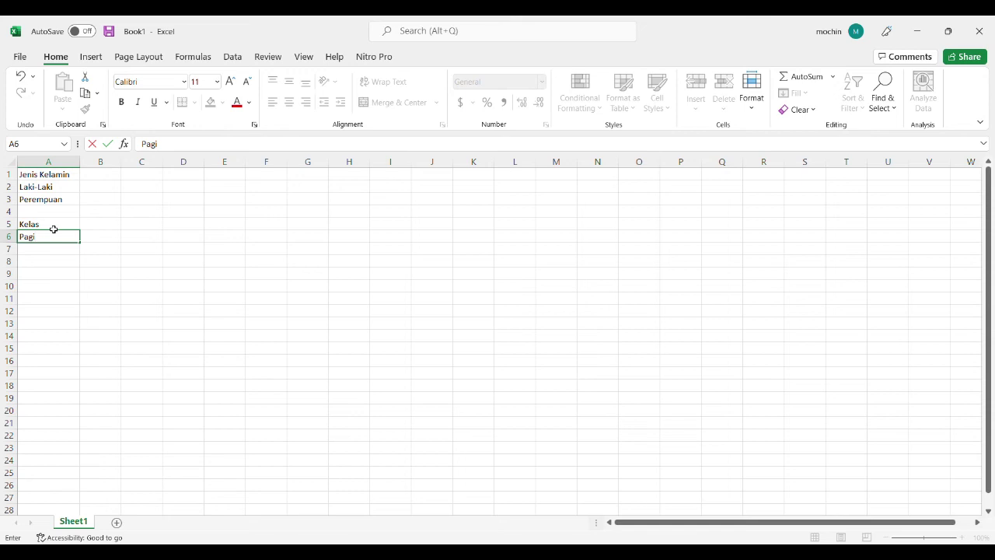
pyautogui.press('Return')
pyautogui.write('Sore')
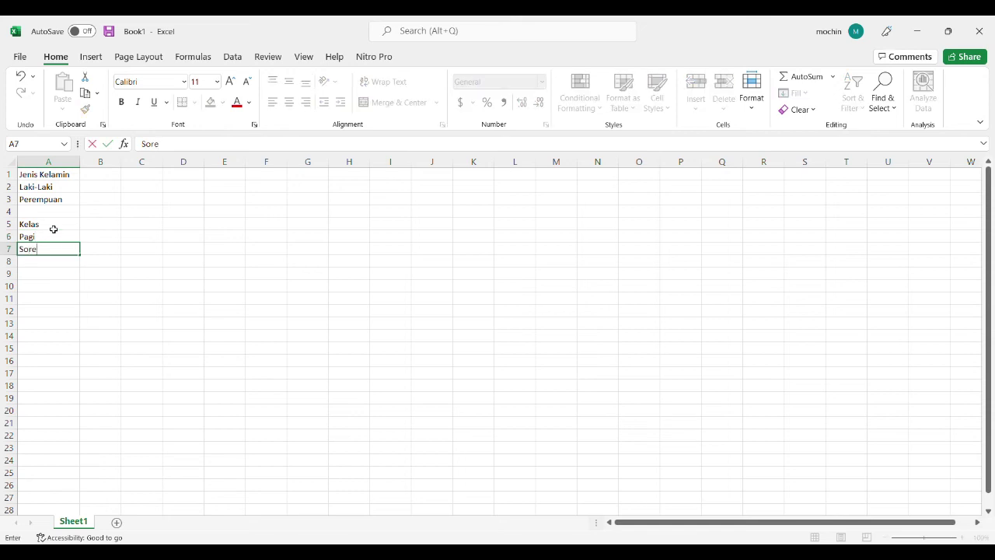
pyautogui.press('Return')
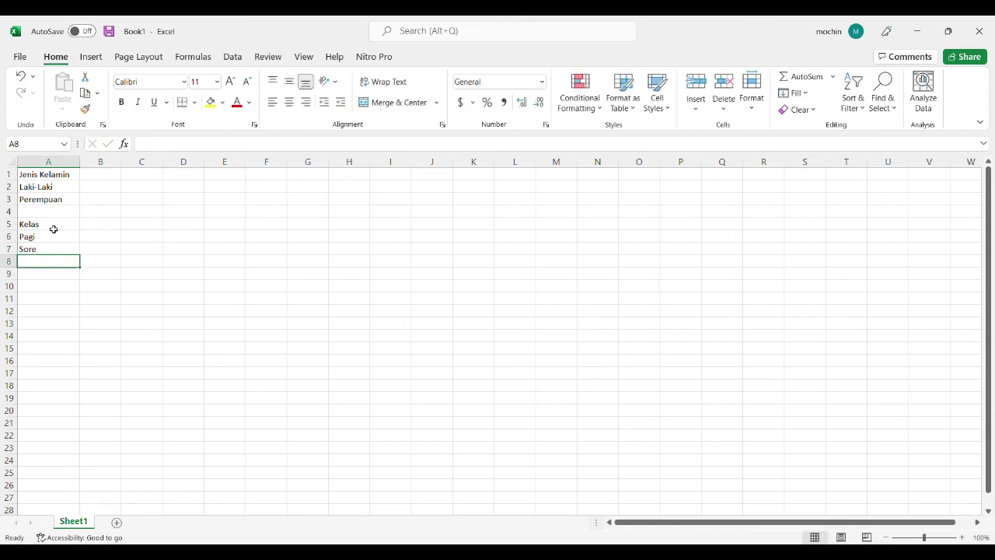
# Apply borders to all cells of the Jenis Kelamin list (A1:A3) and the Kelas list (A5:A7)
pyautogui.moveTo(46, 175); pyautogui.dragTo(63, 202)
pyautogui.hotkey('ctrl', 't')
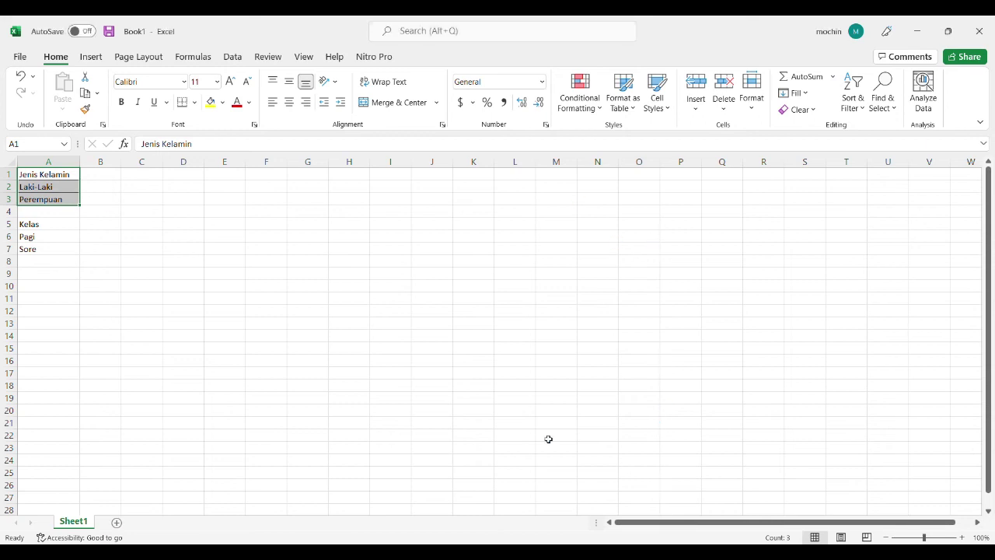
pyautogui.moveTo(68, 226); pyautogui.dragTo(71, 251)
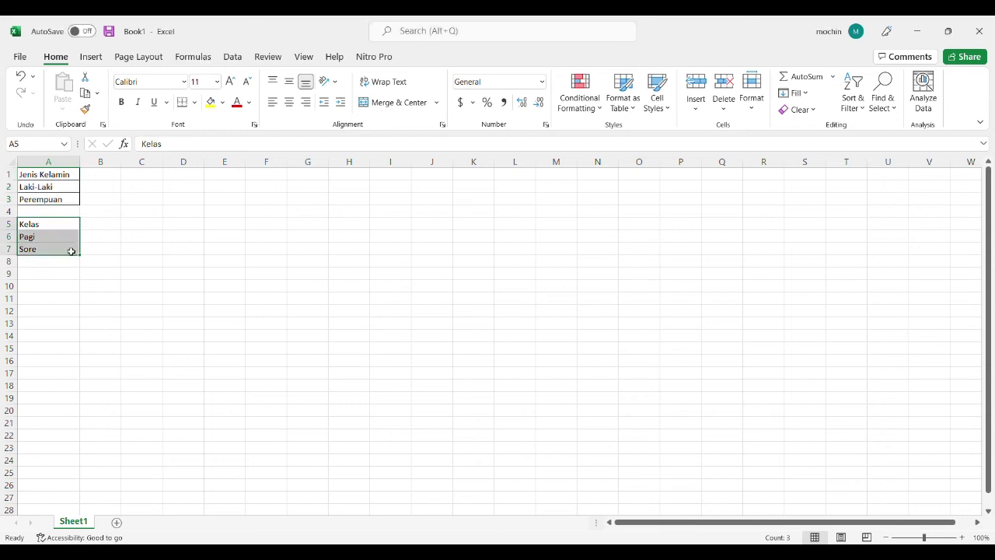
pyautogui.hotkey('ctrl', 't')
pyautogui.click(349, 348)
# Name the range A2:A3 "jeniskelamin"
pyautogui.click(45, 188)
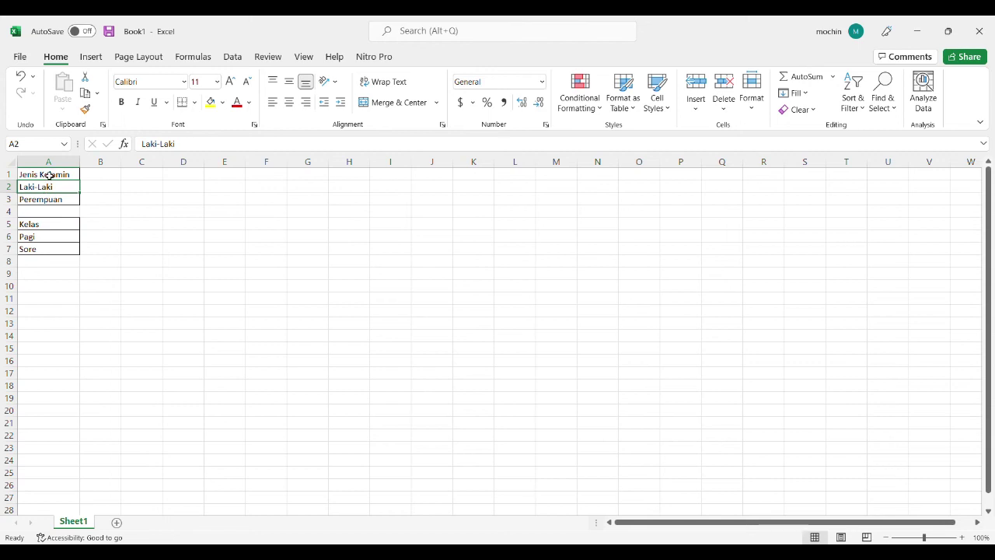
pyautogui.moveTo(54, 190); pyautogui.dragTo(59, 200)
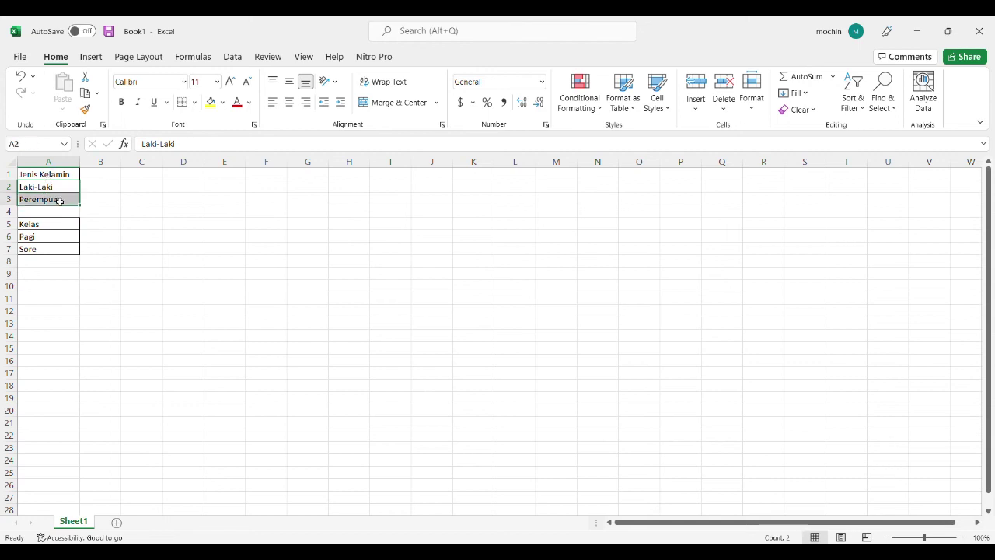
pyautogui.click(49, 146)
pyautogui.write('jeniskelamin')
pyautogui.press('Return')
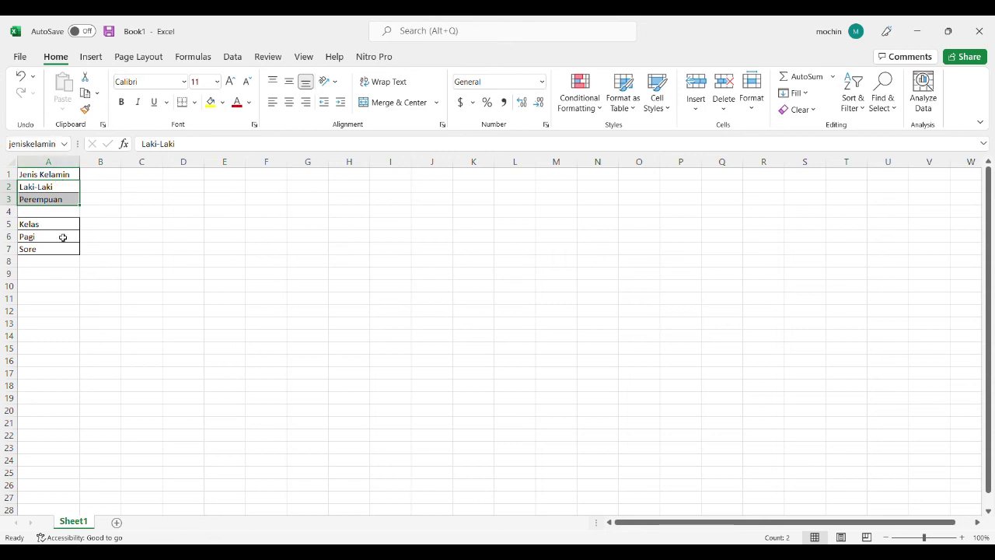
# Name the range A6:A7 "kelas"
pyautogui.moveTo(62, 237); pyautogui.dragTo(60, 249)
pyautogui.click(51, 147)
pyautogui.write('kelas')
pyautogui.press('Return')
pyautogui.click(191, 229)
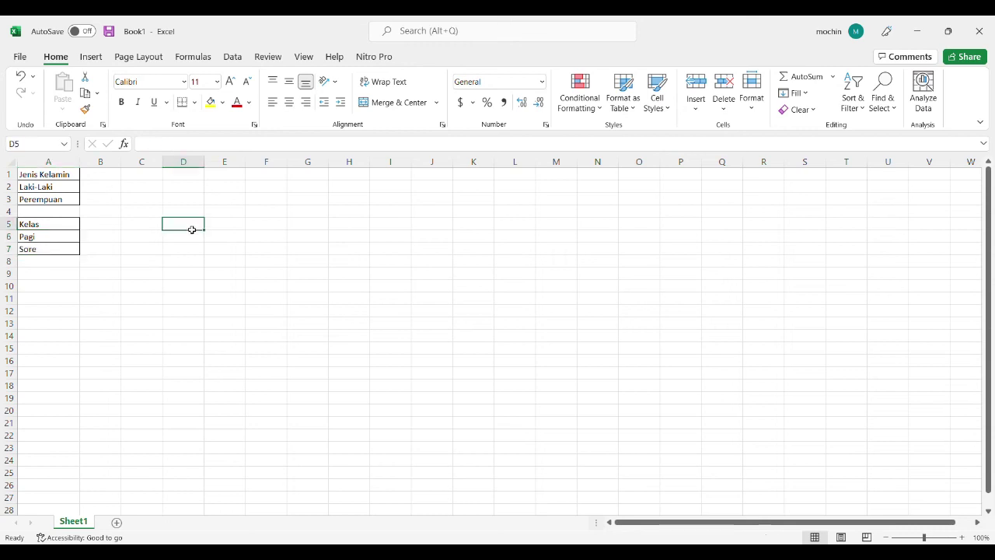
# Enter the table headers NO, NAMA, JENIS KELAMIN and KELAS in F1:I1
pyautogui.click(257, 180)
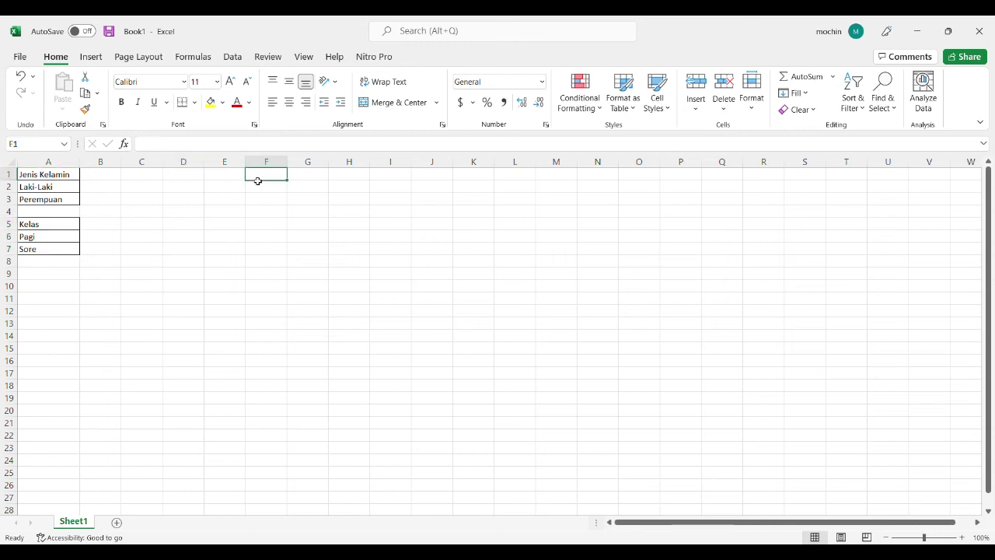
pyautogui.write('NO')
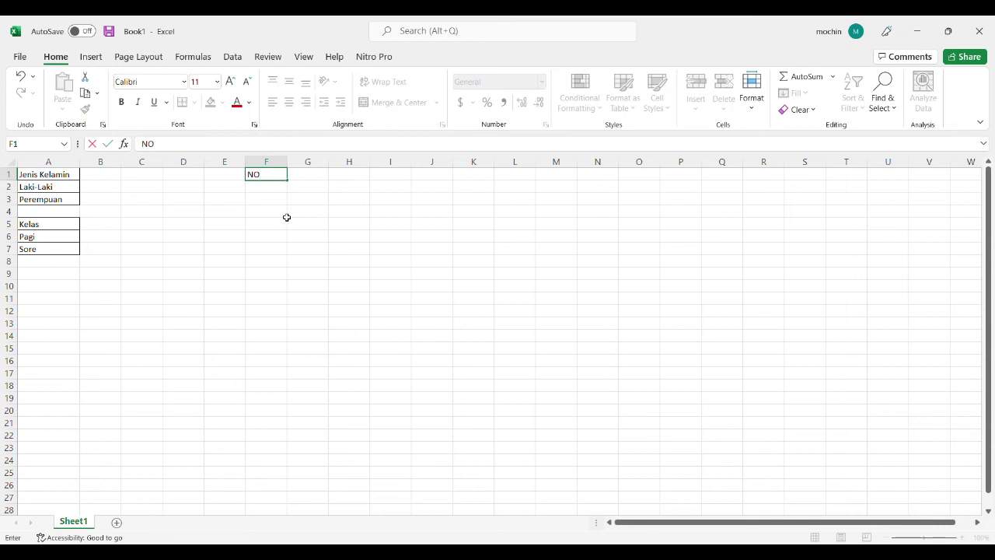
pyautogui.press('Tab')
pyautogui.write('NAMA')
pyautogui.hotkey('ctrl', 'Return')
pyautogui.press('Tab')
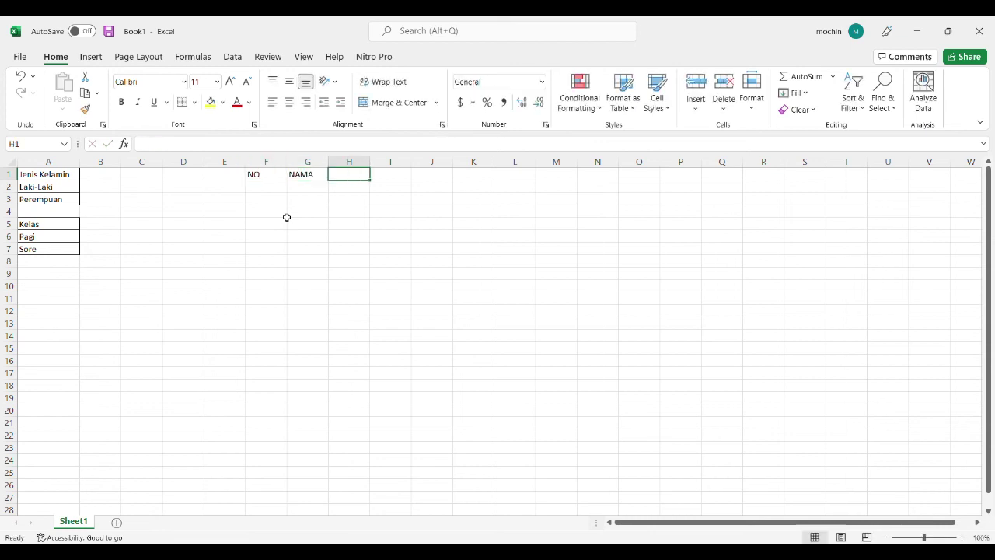
pyautogui.write('JENIS KELAMIN')
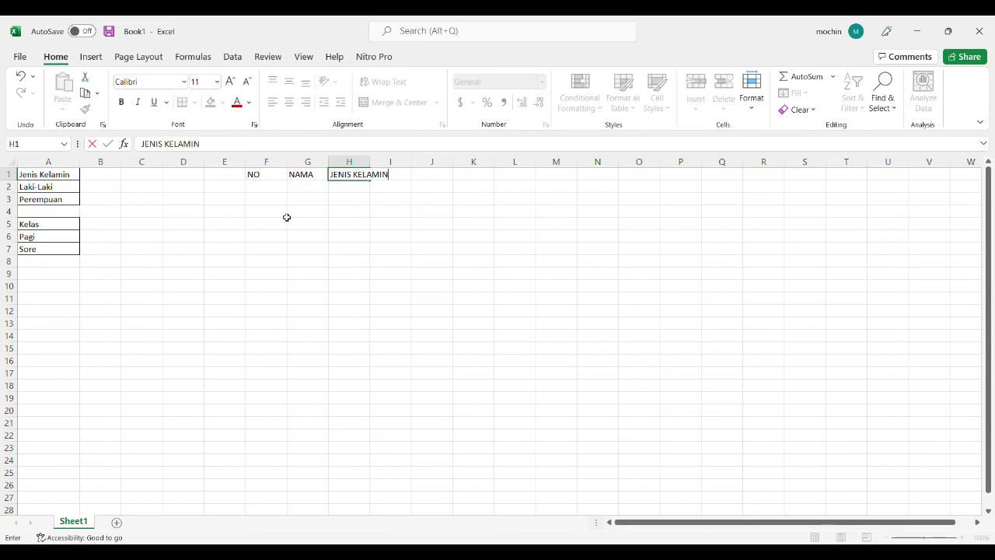
pyautogui.press('Tab')
pyautogui.write('KELAS')
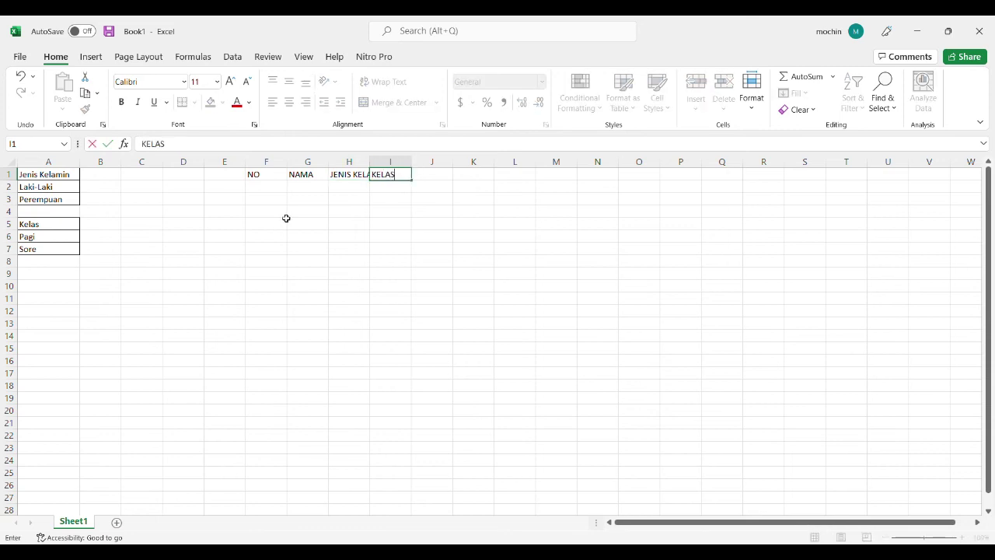
pyautogui.click(417, 298)
# Fit column F to its header and widen the NAMA, JENIS KELAMIN and KELAS columns
pyautogui.doubleClick(287, 164)
pyautogui.moveTo(303, 165); pyautogui.dragTo(456, 170)
pyautogui.moveTo(393, 170); pyautogui.dragTo(417, 170)
# Apply all borders to the table range F1:I8
pyautogui.moveTo(251, 174); pyautogui.dragTo(436, 267)
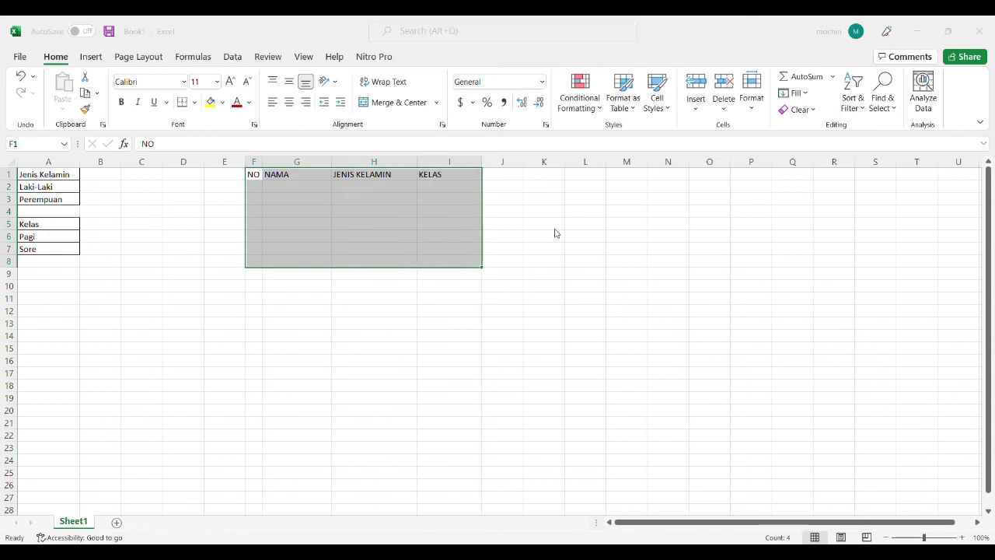
pyautogui.hotkey('alt', 'h')
pyautogui.press('b')
pyautogui.press('a')
pyautogui.click(504, 361)
# Centre the table headers in F1:I1 and make them bold
pyautogui.moveTo(255, 174); pyautogui.dragTo(439, 180)
pyautogui.click(288, 101)
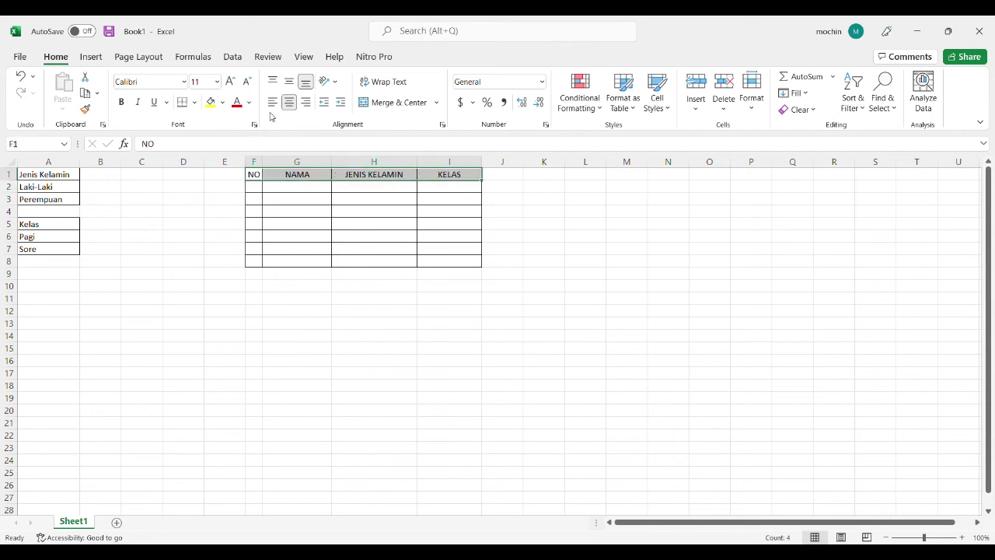
pyautogui.click(121, 102)
pyautogui.click(626, 275)
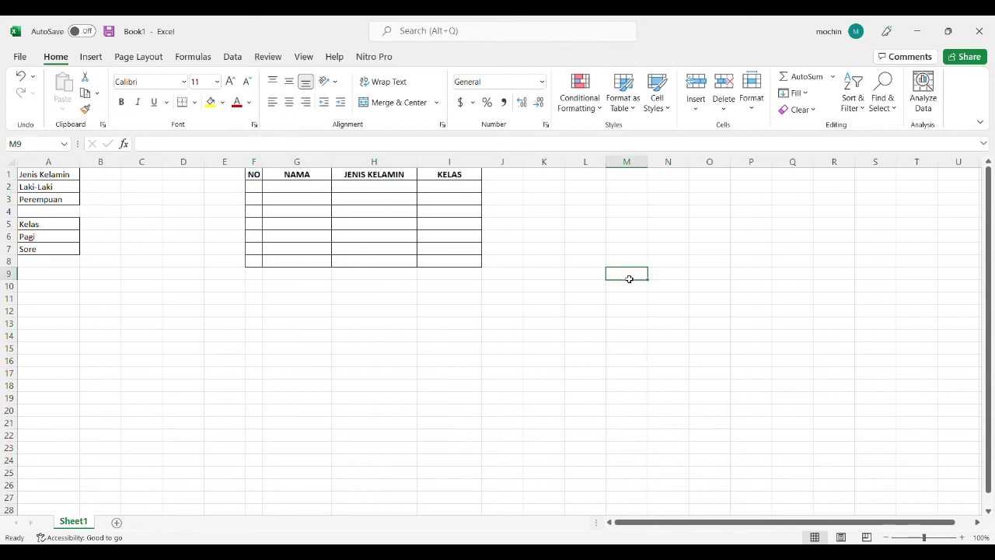
# Enter number 1 and the first person's name in F2 and G2
pyautogui.click(259, 190)
pyautogui.write('1')
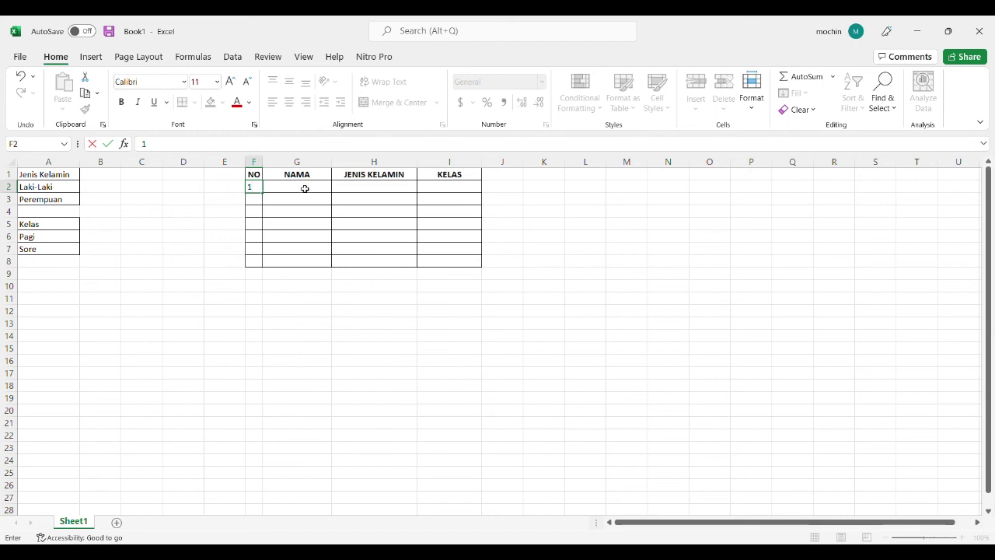
pyautogui.click(304, 189)
pyautogui.write('Bambang')
pyautogui.press('Tab')
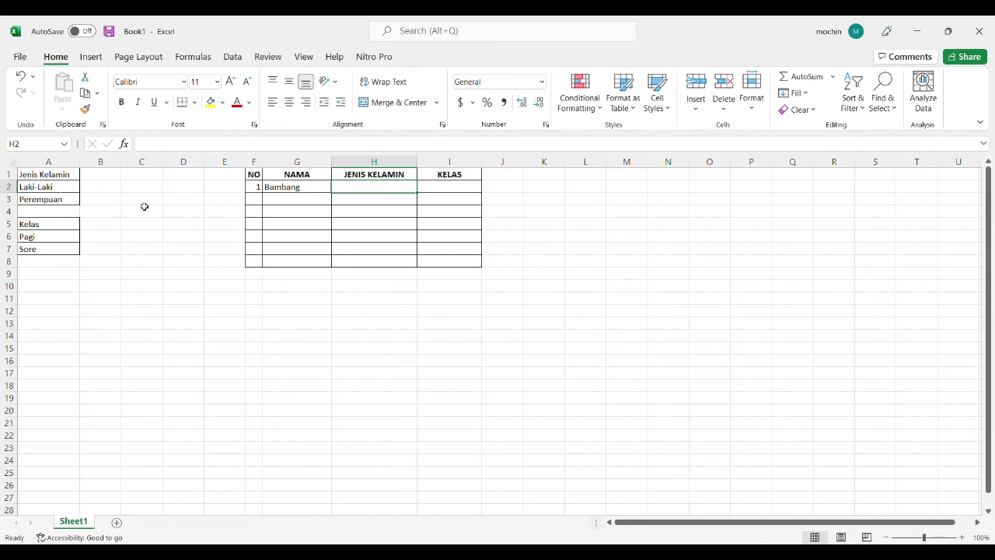
# Make the Jenis Kelamin and Kelas list headings in A1 and A5 bold
pyautogui.click(49, 174)
pyautogui.keyDown('ctrl'); pyautogui.click(63, 223); pyautogui.keyUp('ctrl')
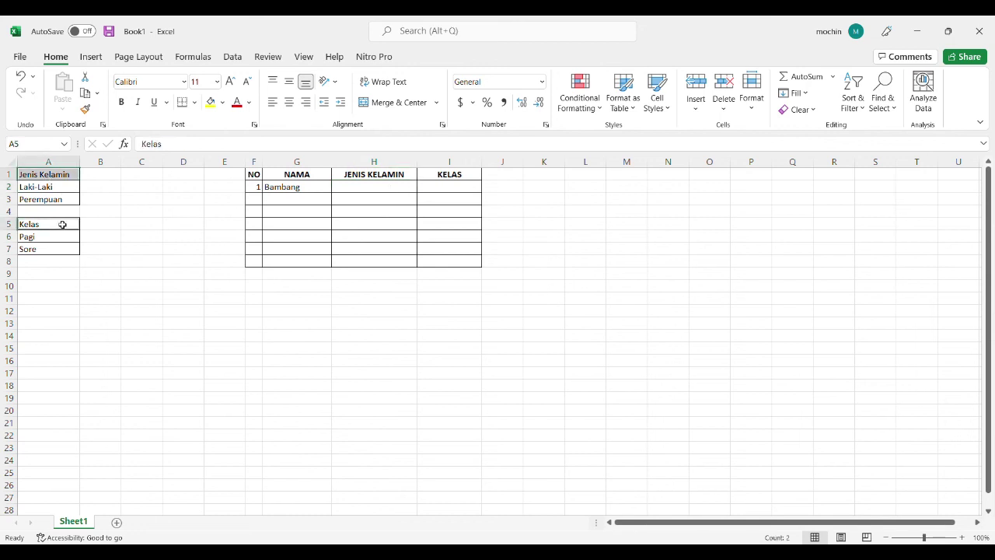
pyautogui.click(122, 106)
pyautogui.click(302, 239)
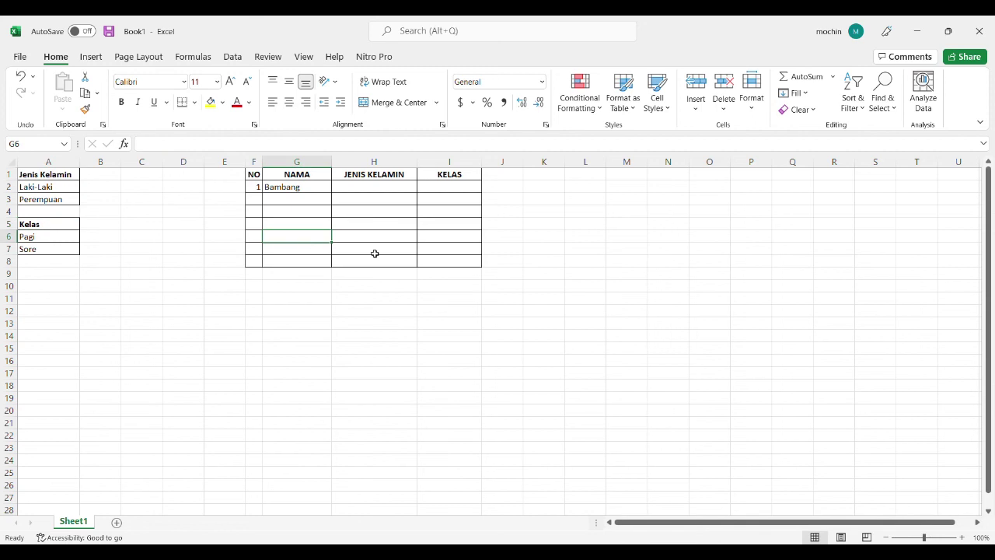
# Add a drop-down list to the JENIS KELAMIN cell H2 and try it out by picking Laki-Laki
pyautogui.click(373, 190)
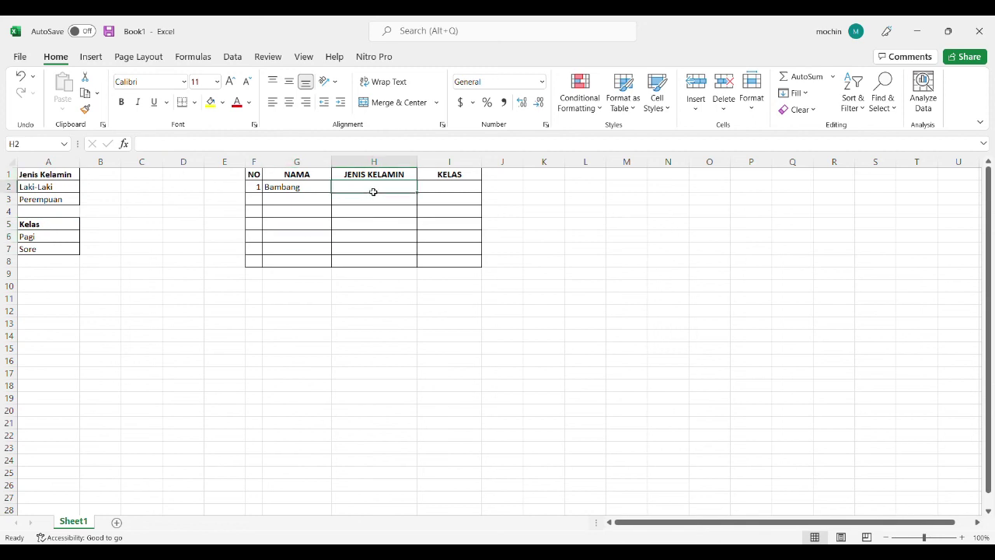
pyautogui.click(235, 59)
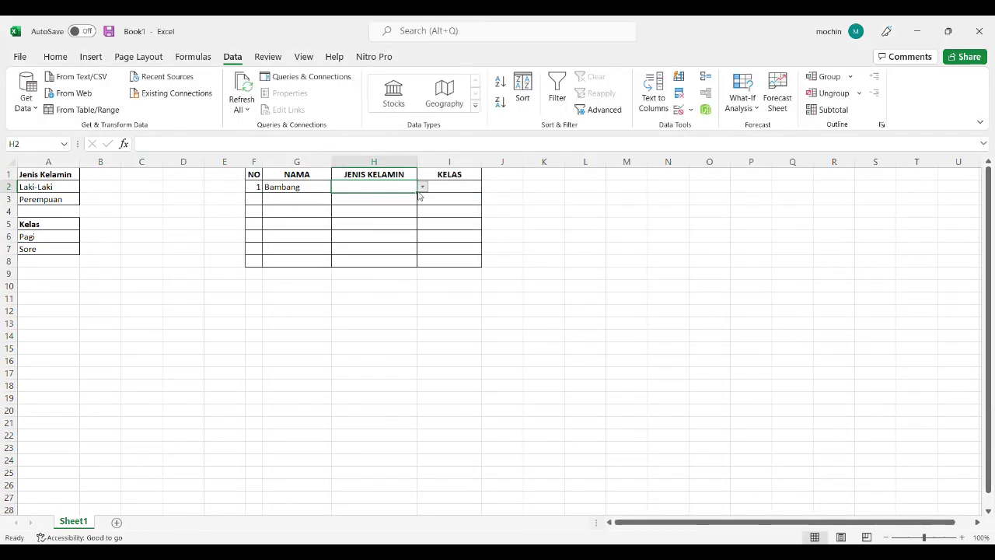
pyautogui.click(422, 187)
pyautogui.click(420, 198)
pyautogui.click(423, 189)
pyautogui.click(418, 209)
# Choose Sore as the KELAS value of the first record in I2
pyautogui.click(445, 192)
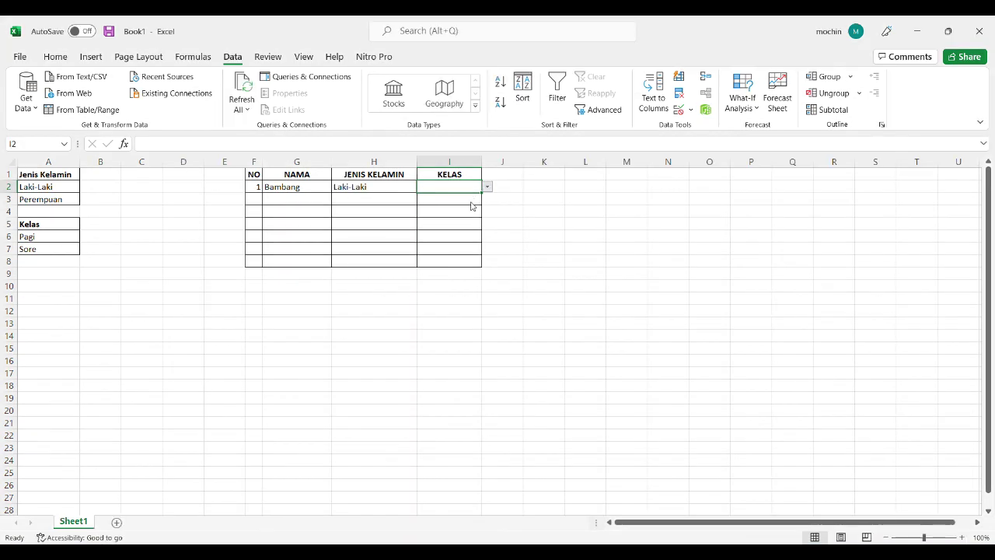
pyautogui.write('Sore')
pyautogui.click(496, 190)
# Copy the drop-down cells H2:I2 into H3:I8
pyautogui.click(477, 188)
pyautogui.hotkey('ctrl', 'c')
pyautogui.moveTo(478, 189); pyautogui.dragTo(461, 269)
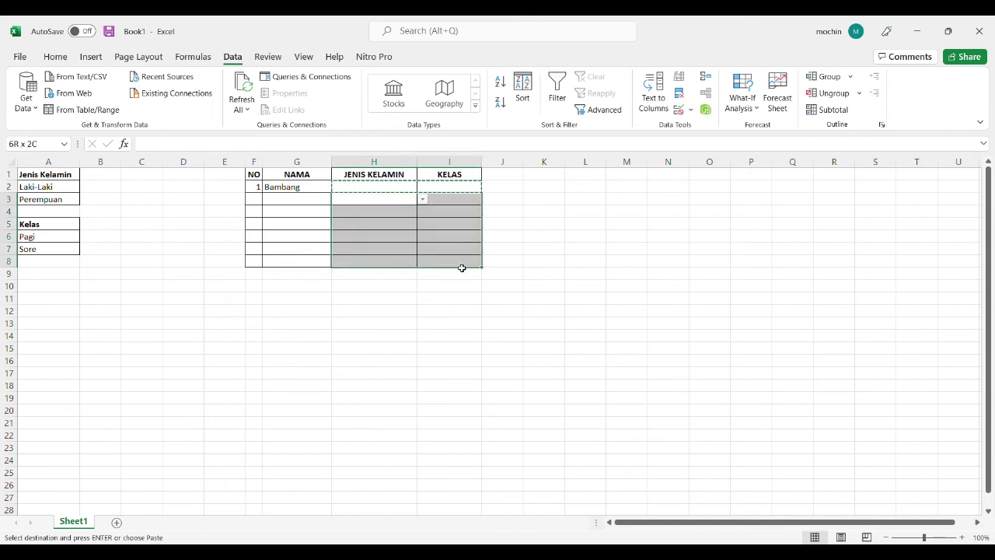
pyautogui.hotkey('ctrl', 'v')
pyautogui.click(521, 229)
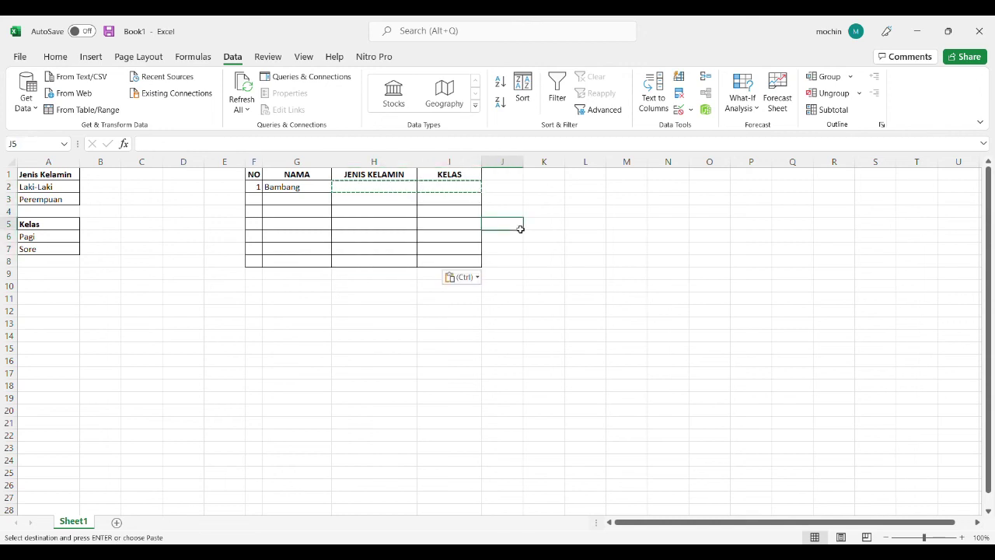
pyautogui.press('Escape')
# Fill the drop-down cells H2:I2 down through row 8 of the table
pyautogui.moveTo(406, 191); pyautogui.dragTo(431, 187)
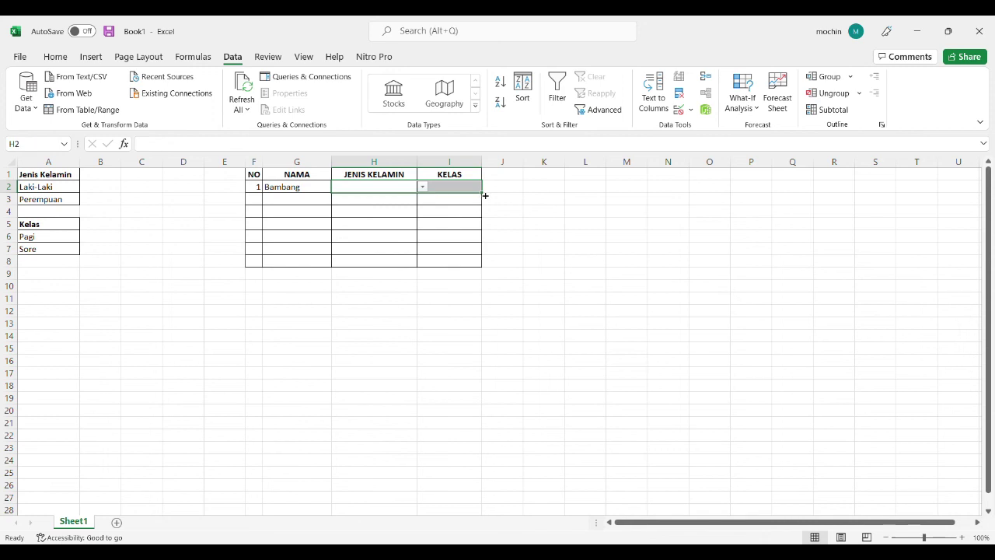
pyautogui.moveTo(485, 195); pyautogui.dragTo(479, 272)
pyautogui.click(388, 213)
# Check the JENIS KELAMIN and KELAS cells in several table rows for their drop-down lists
pyautogui.click(400, 191)
pyautogui.click(407, 207)
pyautogui.click(408, 209)
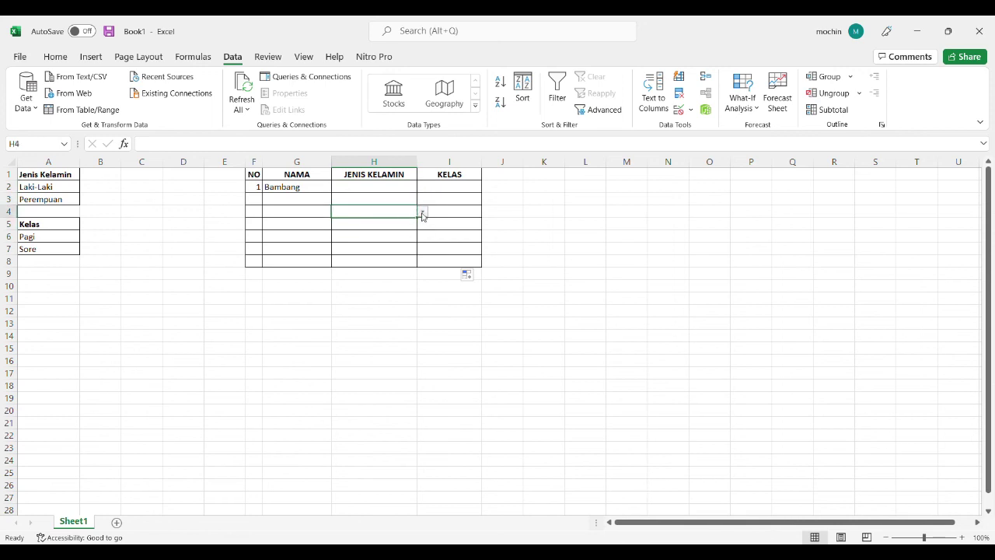
pyautogui.click(443, 215)
pyautogui.click(455, 239)
pyautogui.click(535, 241)
# Enter number 2 and the second person's name in F3 and G3
pyautogui.click(260, 200)
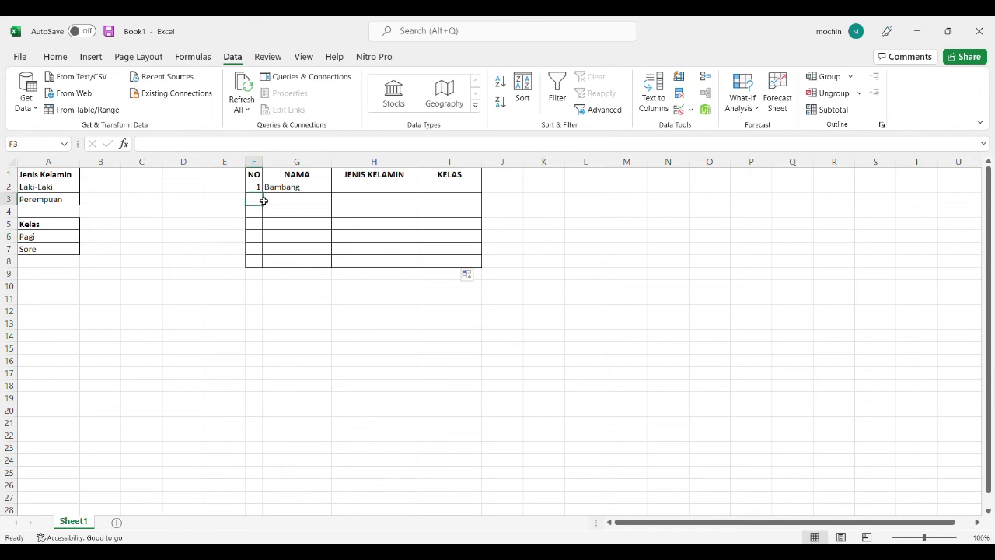
pyautogui.write('2')
pyautogui.press('Tab')
pyautogui.write('Sinta')
pyautogui.press('Tab')
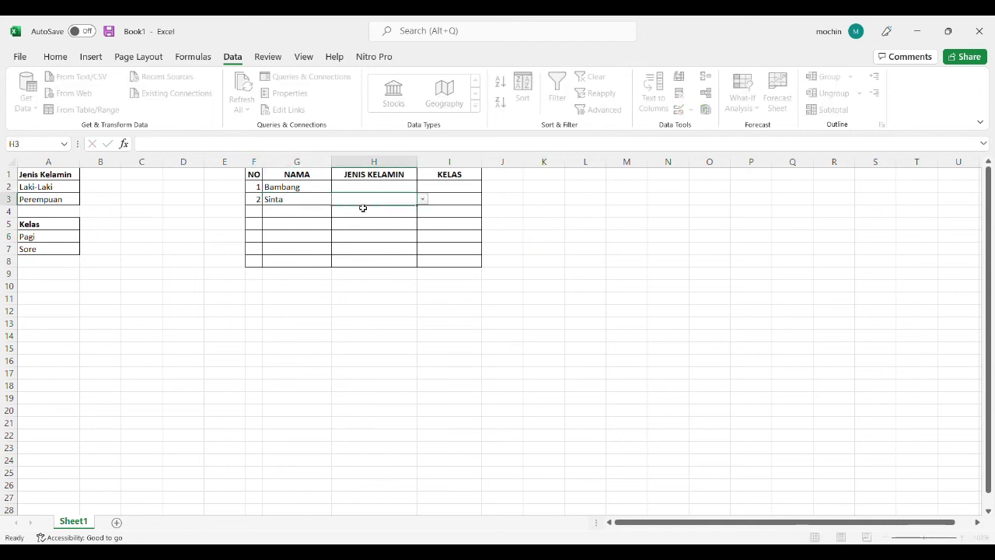